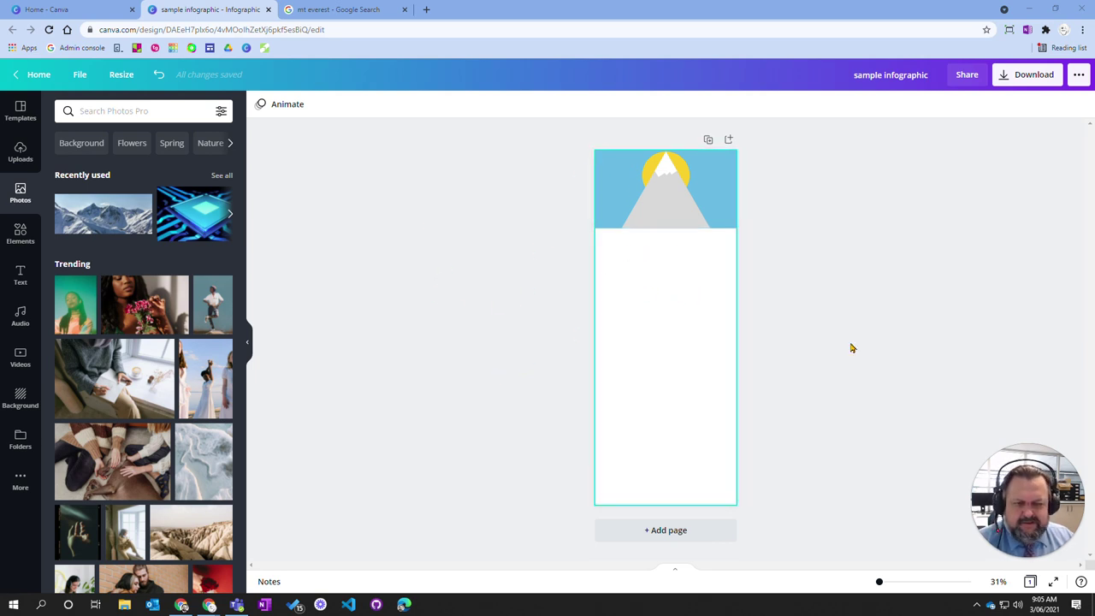
- Zoom the canvas to about 127% and frame the mountain header with the blank area below
left_click_drag(879, 582, 898, 583)
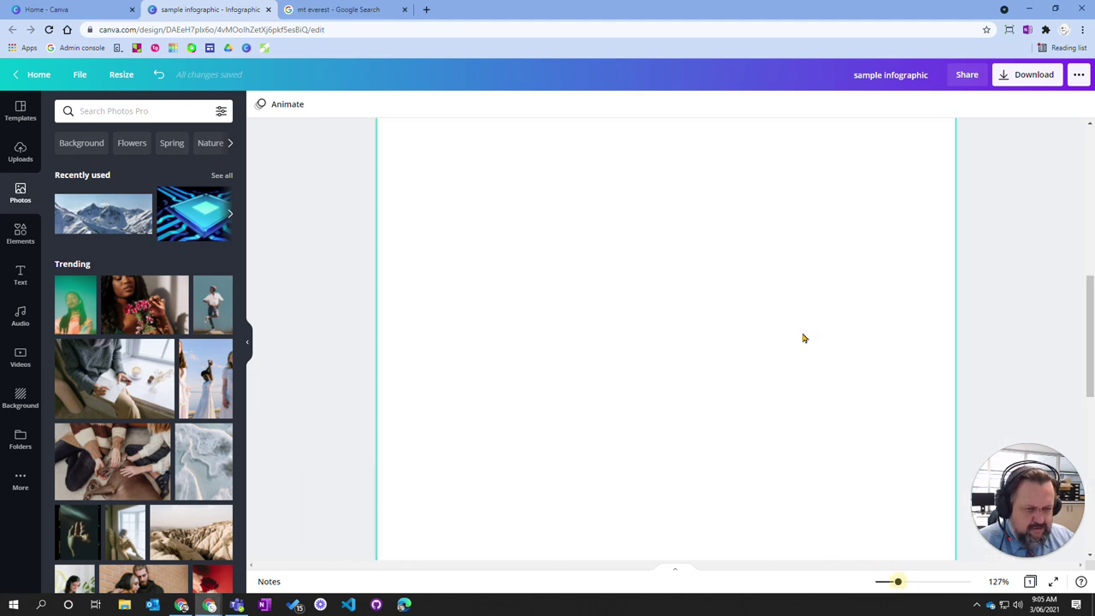
scroll(830, 336, "up", 5)
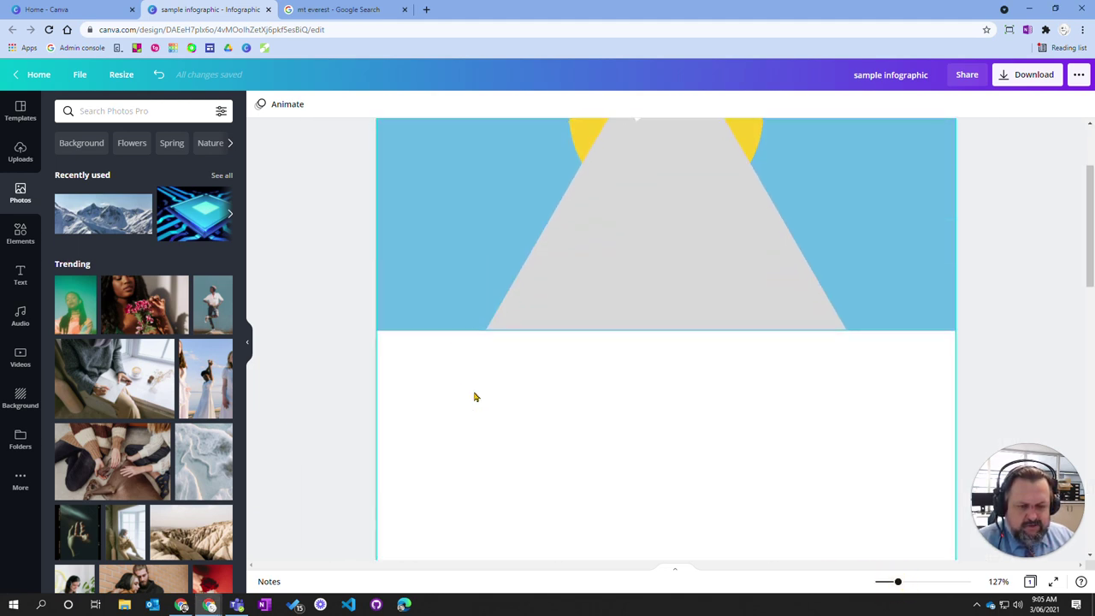
scroll(465, 378, "down", 1)
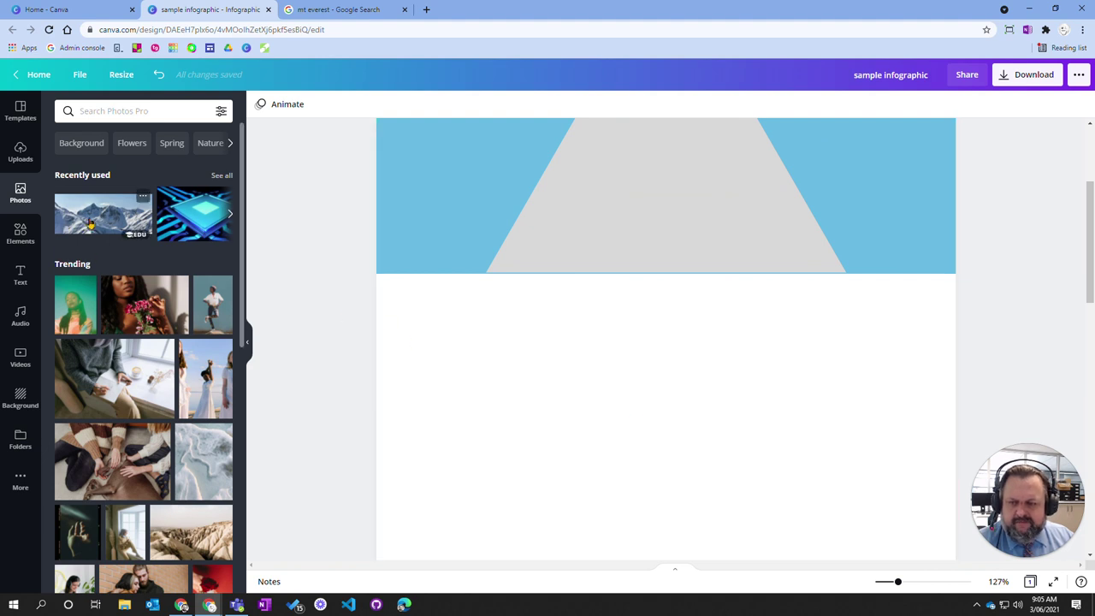
- Search the stock Photos library for mountains (typed as 'mountatin')
left_click(21, 193)
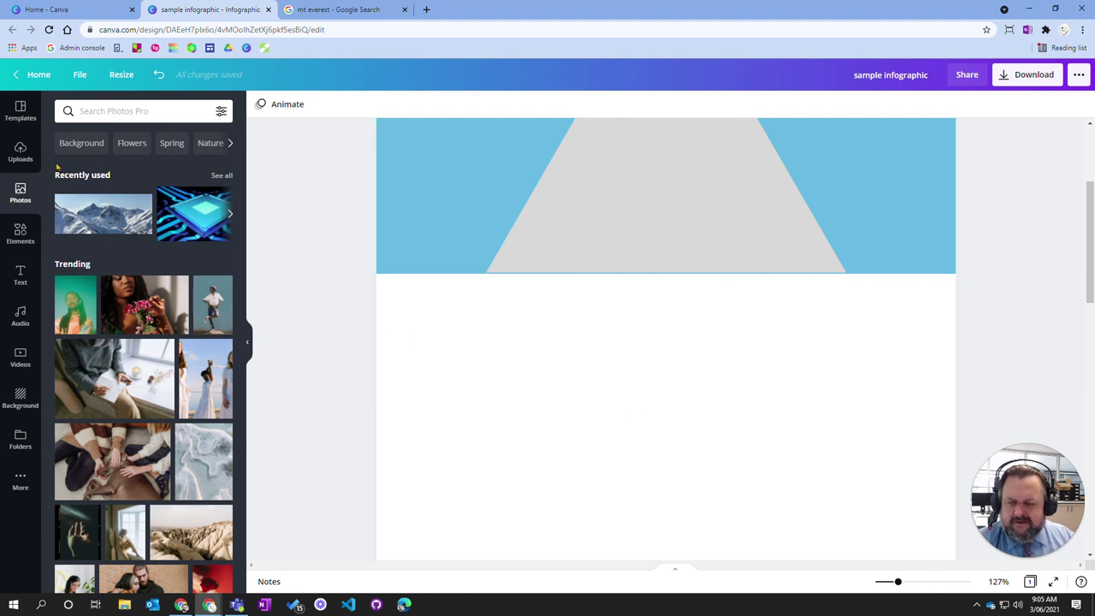
left_click(103, 111)
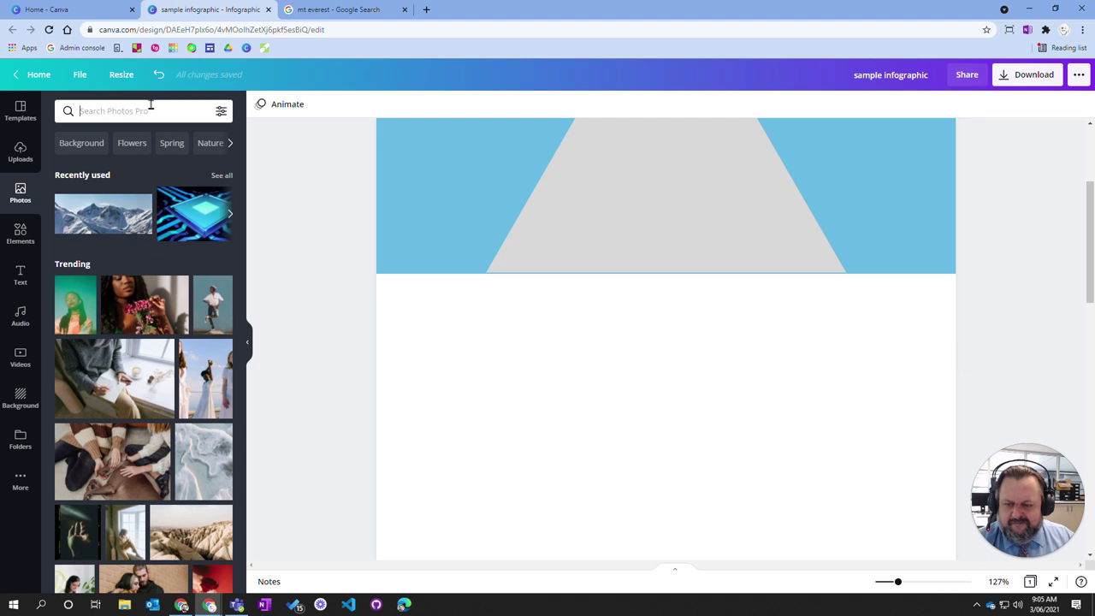
type("mountatins")
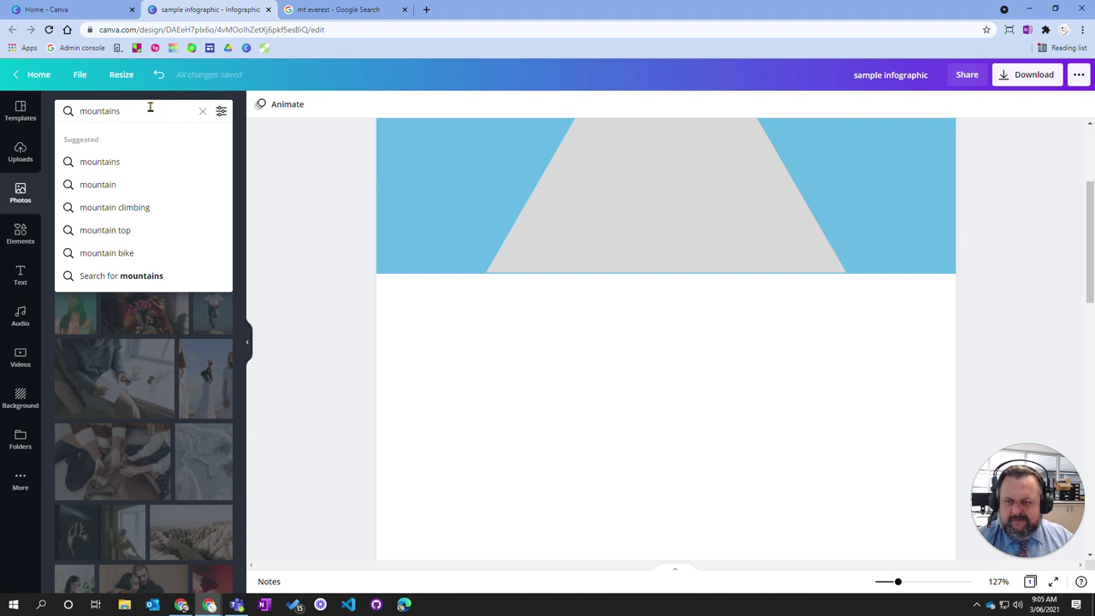
key("Return")
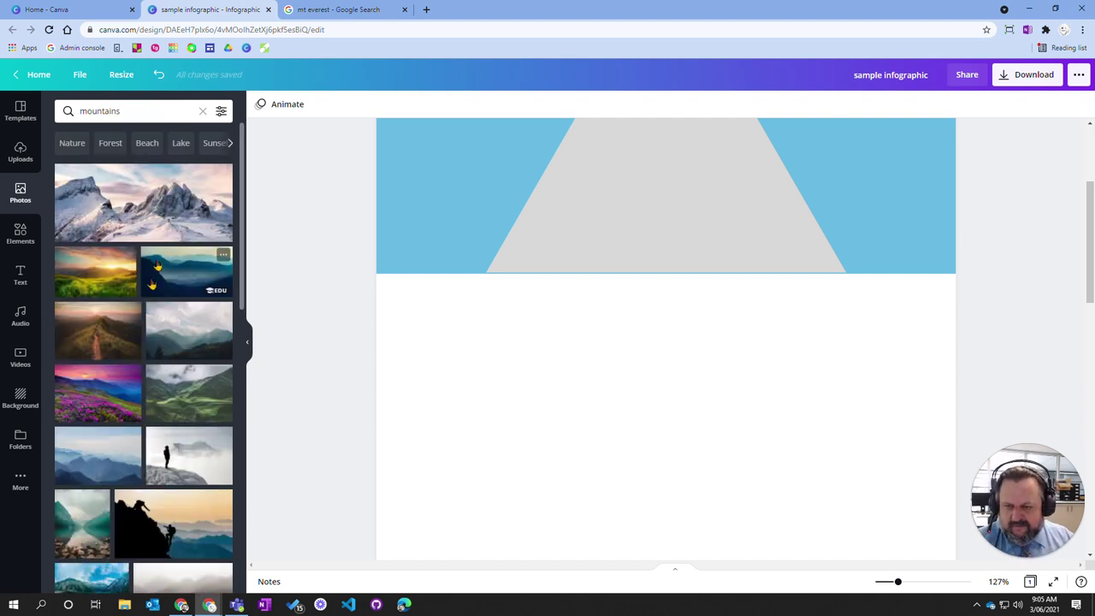
- Browse the mountain results and add the snowy mountain-range photo to the design
scroll(158, 374, "down", 5)
scroll(157, 375, "down", 3)
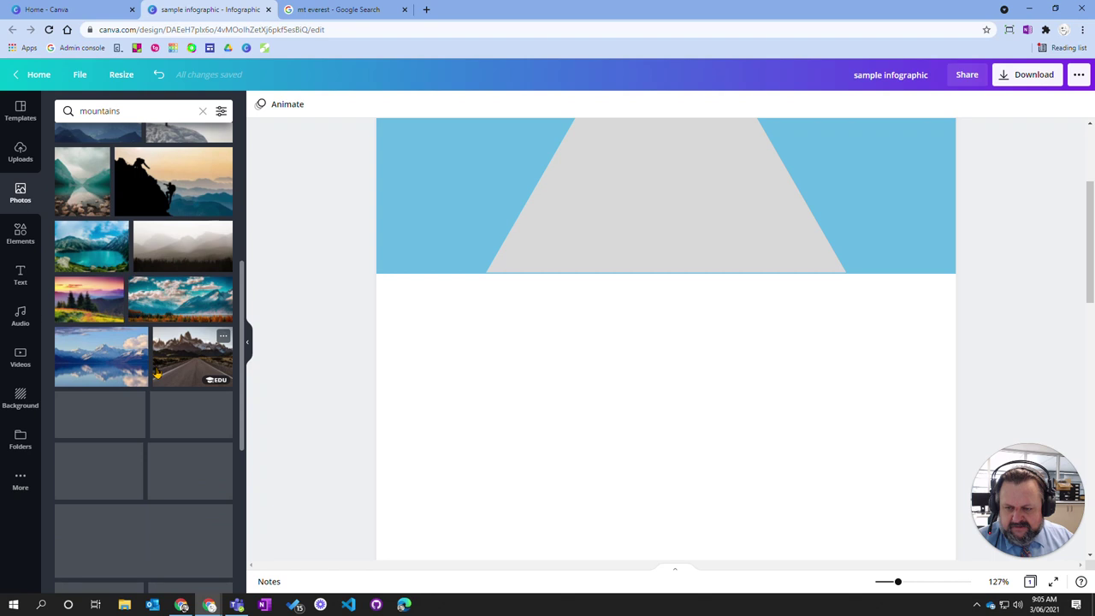
scroll(153, 384, "down", 2)
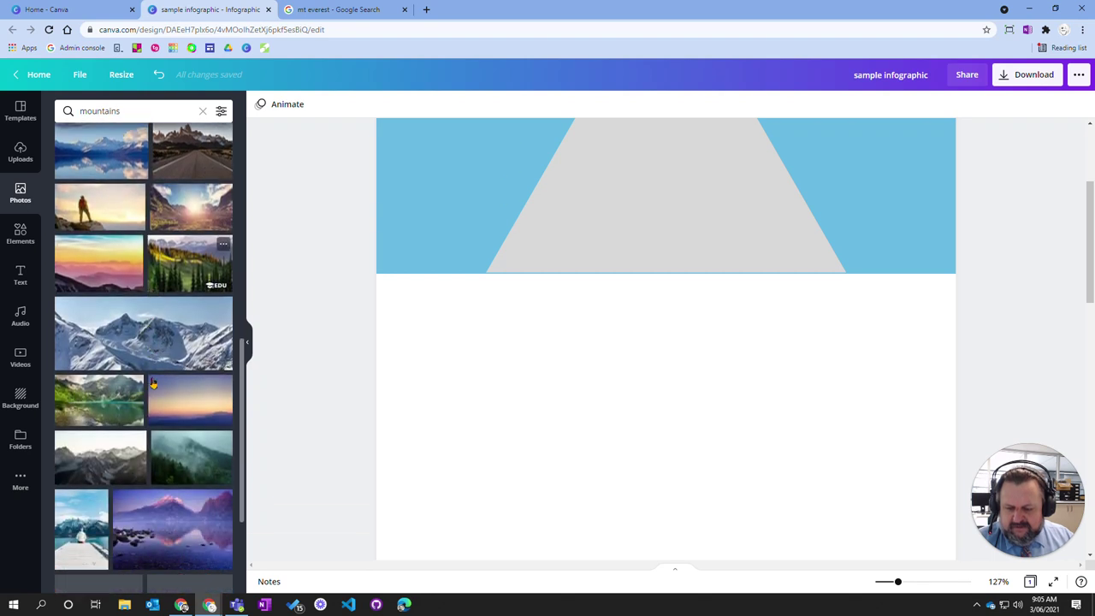
scroll(154, 384, "up", 10)
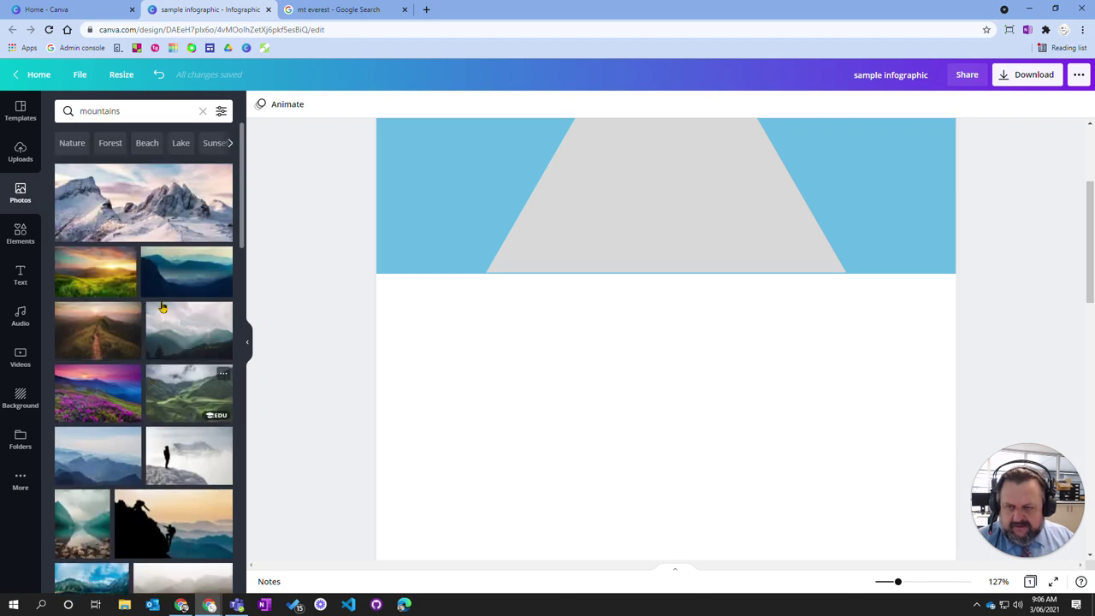
left_click(136, 206)
- Drag the snowy mountain photo into the white area, centred below the header
left_click_drag(135, 197, 498, 311)
mouse_move(589, 377)
left_mouse_down()
mouse_move(555, 371)
mouse_move(610, 375)
left_mouse_up()
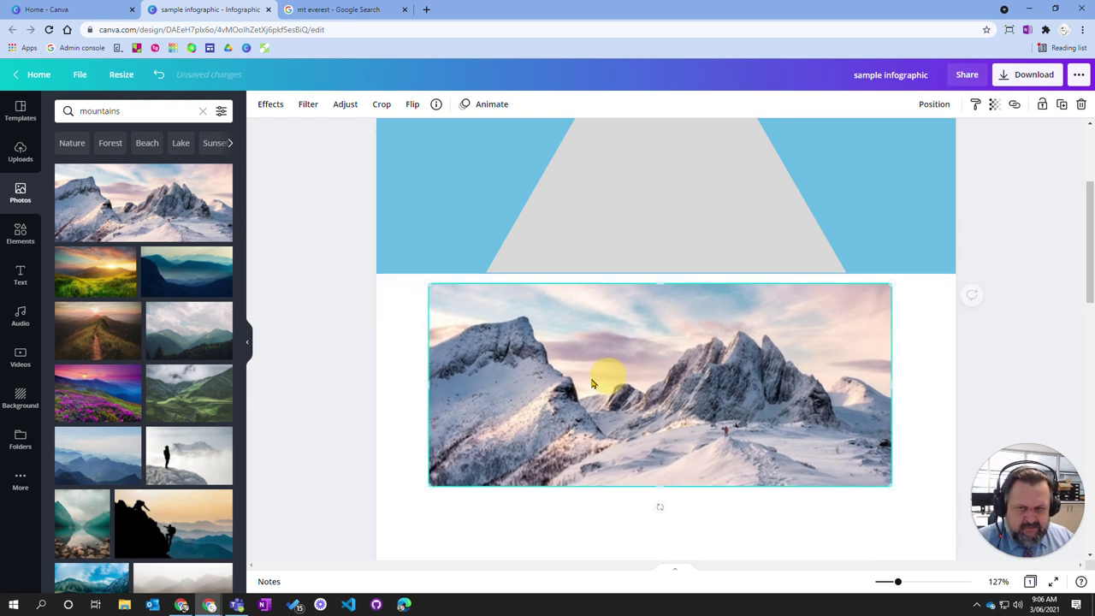
scroll(604, 330, "down", 3)
scroll(667, 359, "down", 4)
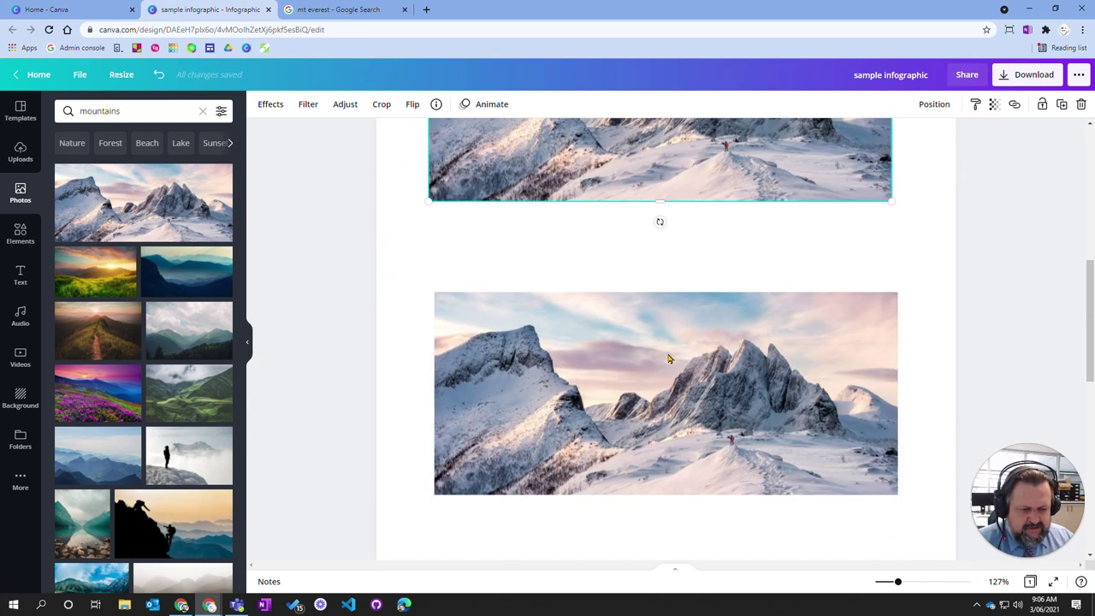
- Undo the extra photo copies, re-add the photo and move it up beneath the header
left_click(603, 440)
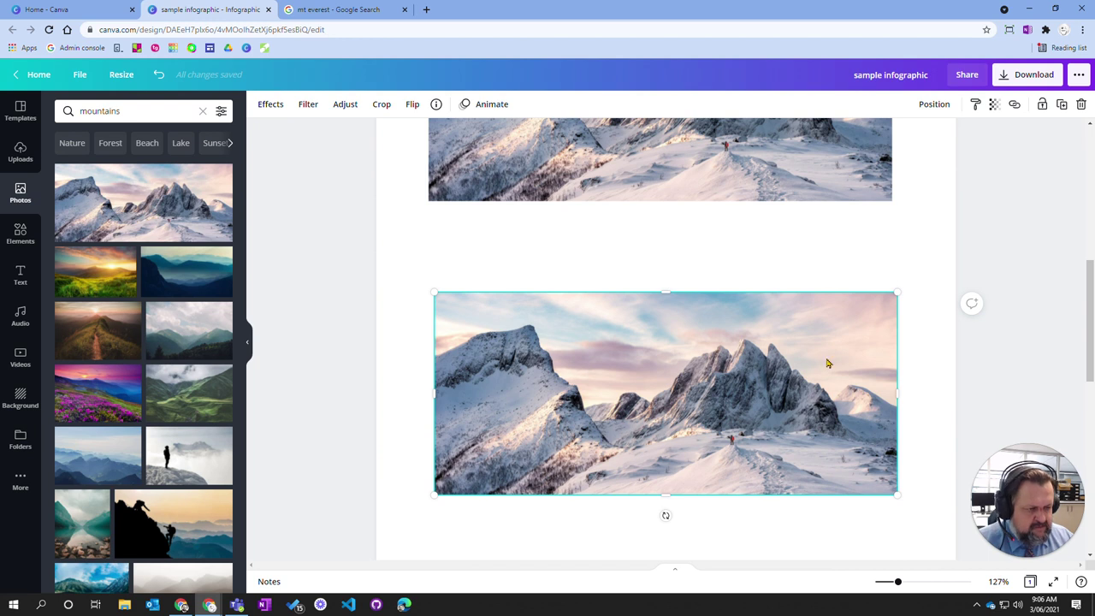
key("ctrl+z")
key("ctrl+z")
key("ctrl+z")
key("ctrl+z")
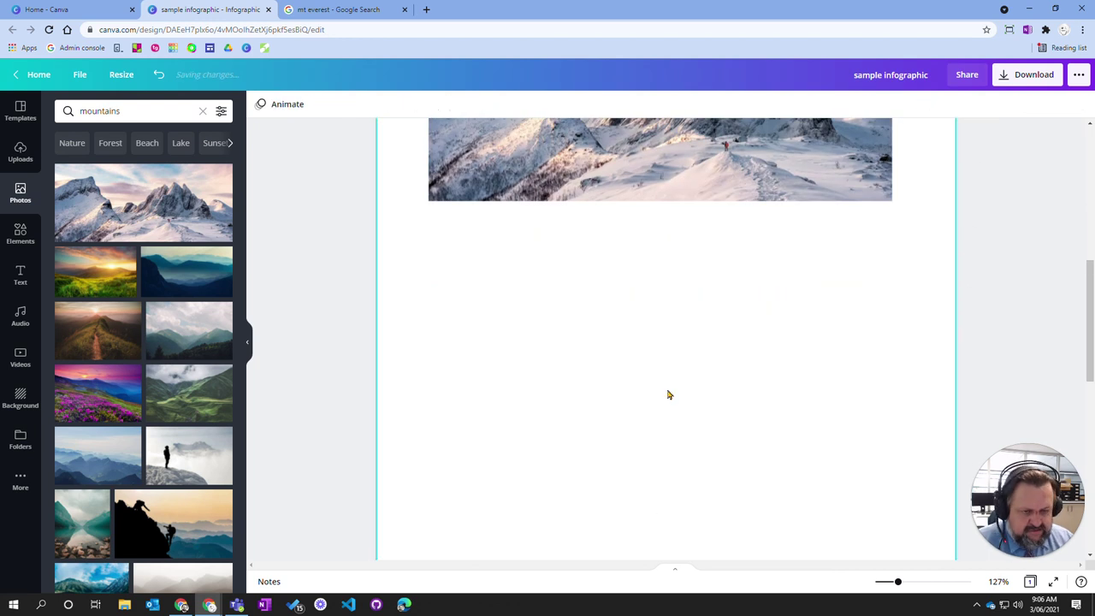
key("ctrl+z")
key("ctrl+z")
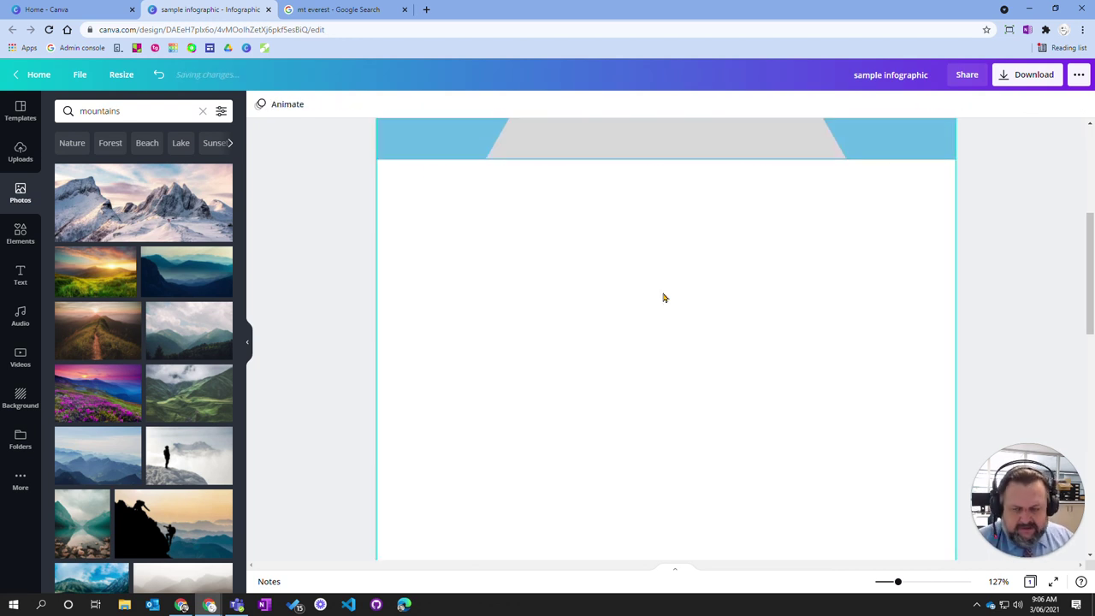
left_click(147, 224)
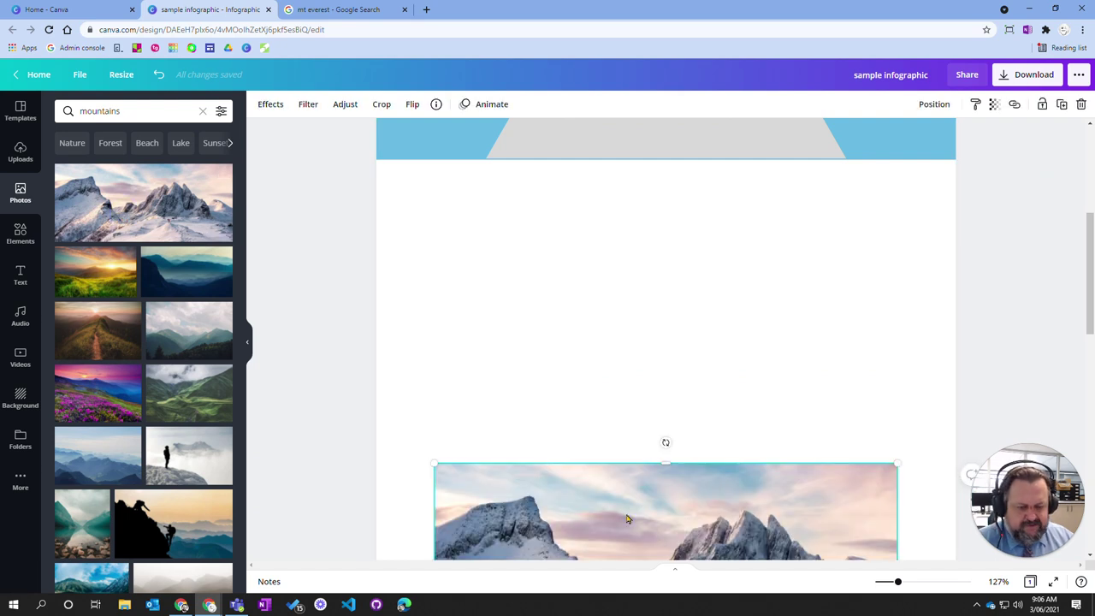
left_click_drag(631, 519, 638, 247)
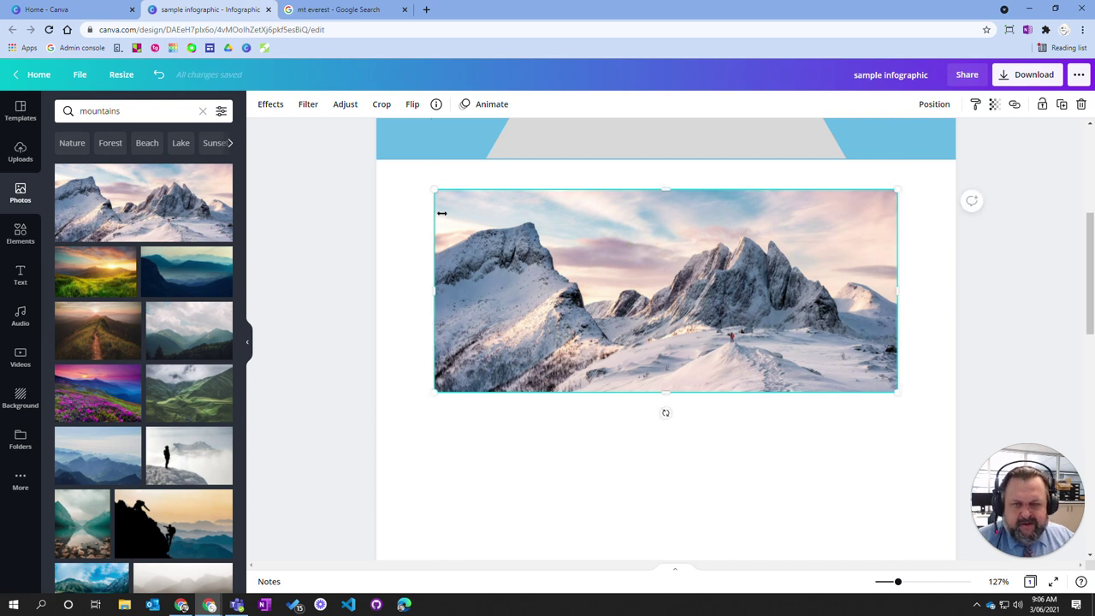
- Try black-and-white, Rosie and Whimsical filters on the mountain photo
left_click(308, 106)
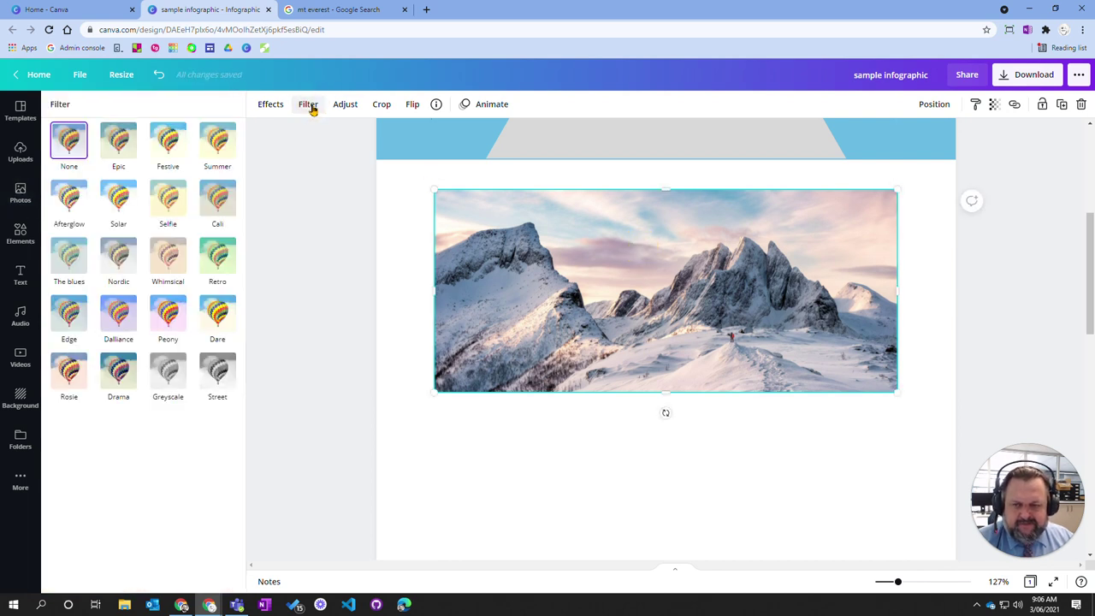
left_click(219, 376)
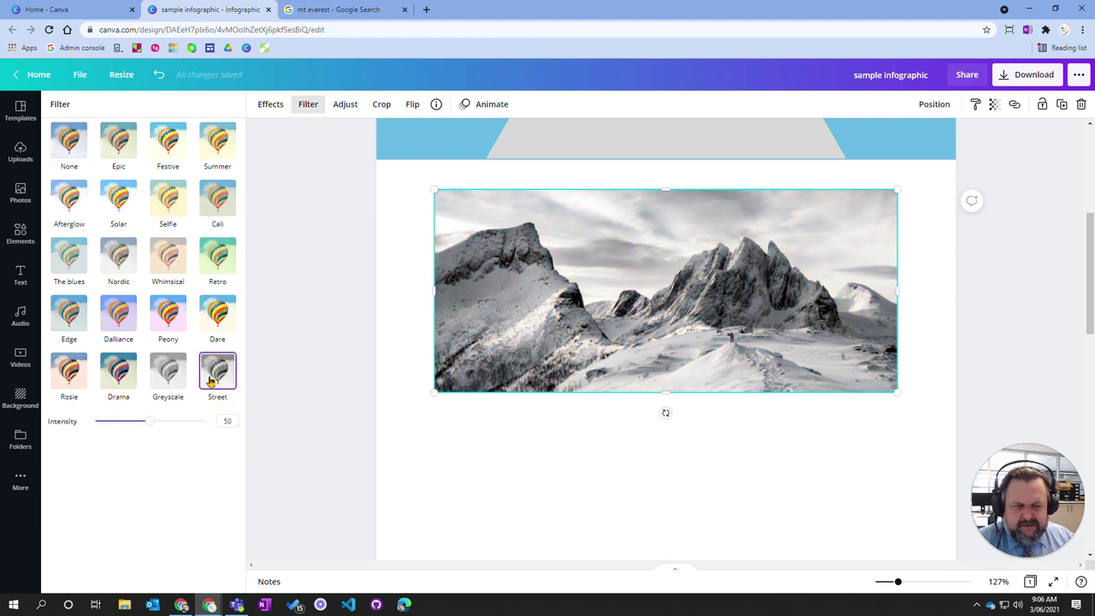
left_click(69, 141)
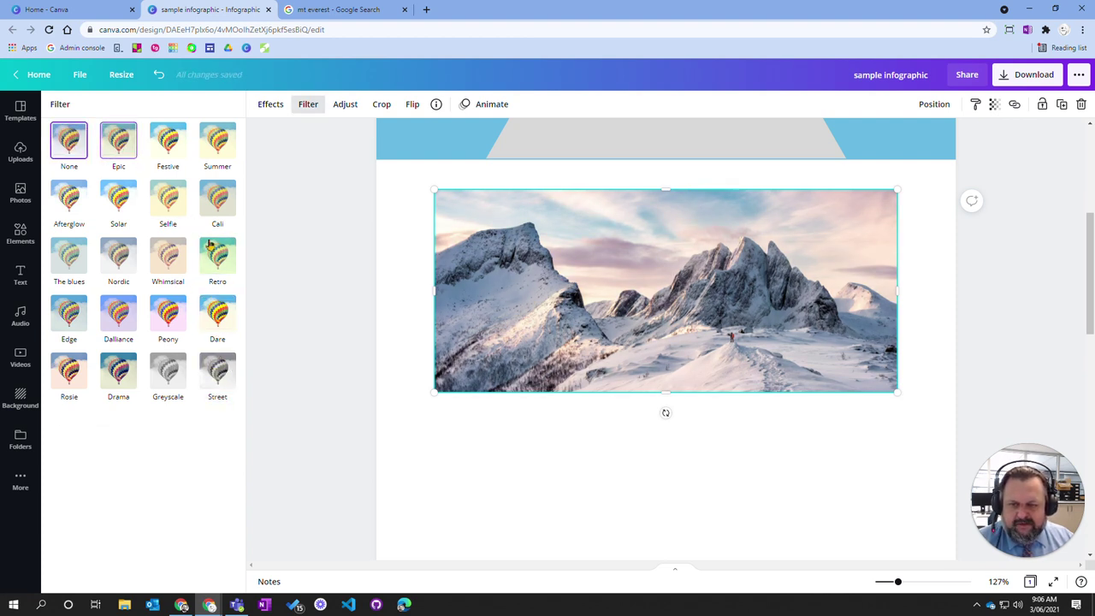
left_click(68, 373)
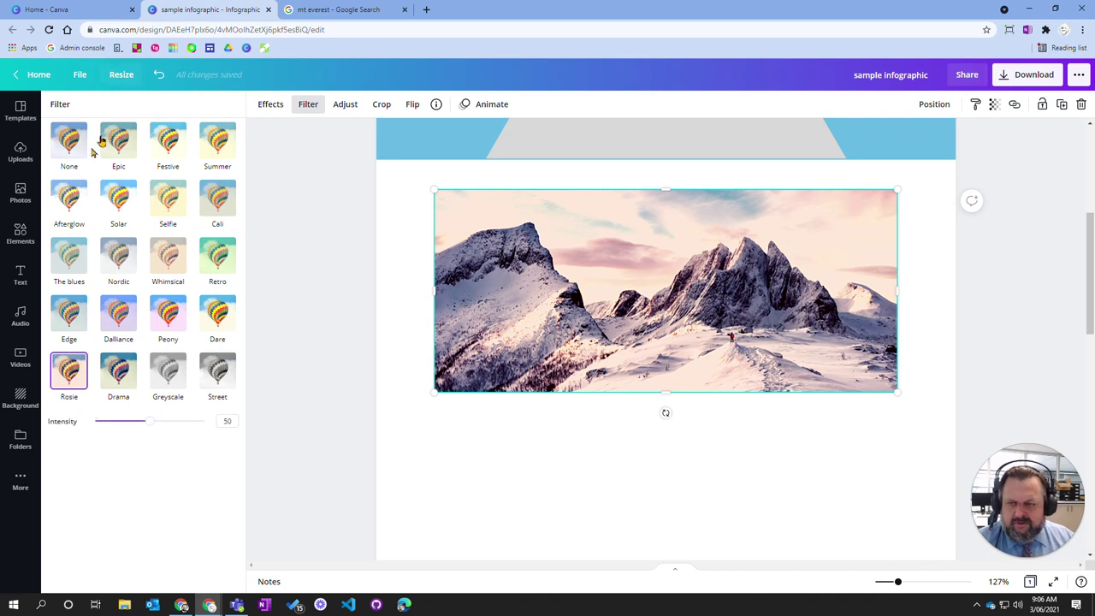
left_click(70, 143)
left_click(68, 383)
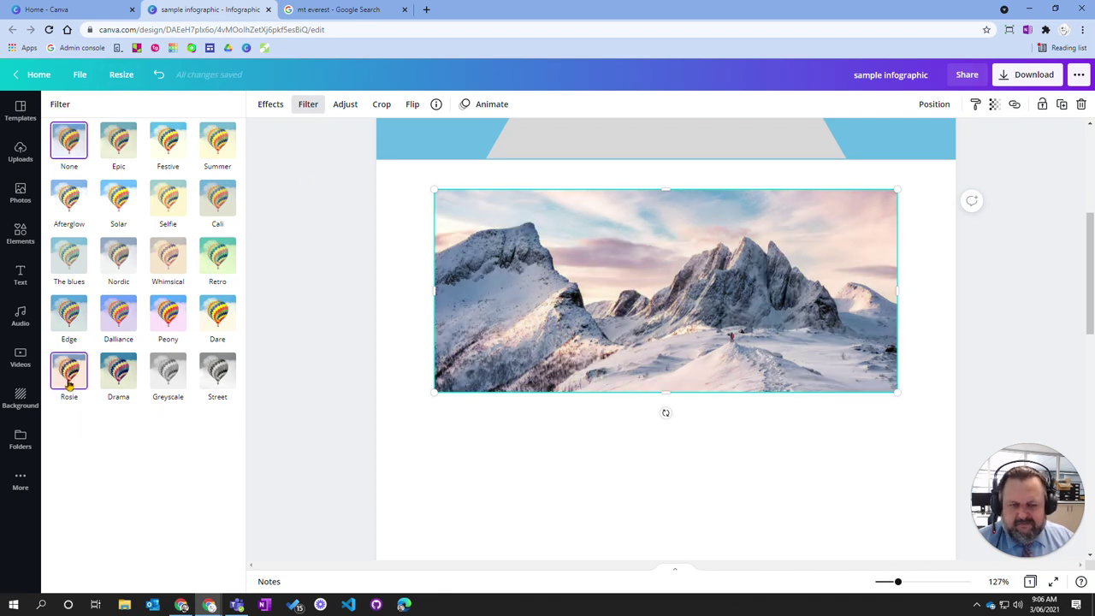
left_click(169, 265)
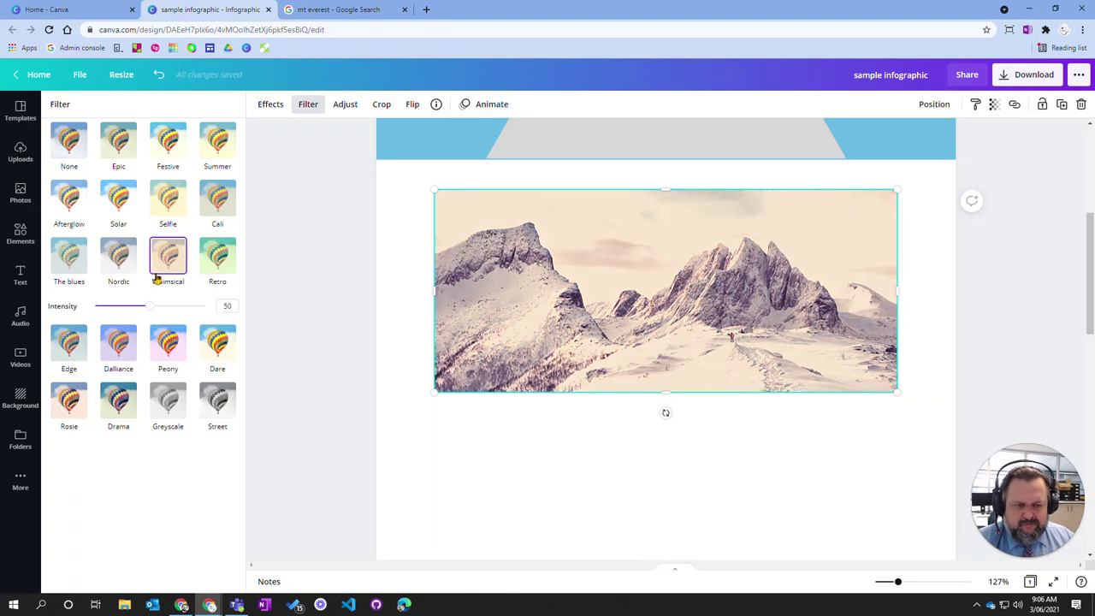
- Apply the Drama filter, then view the adjustment sliders and the effects list
left_click(124, 404)
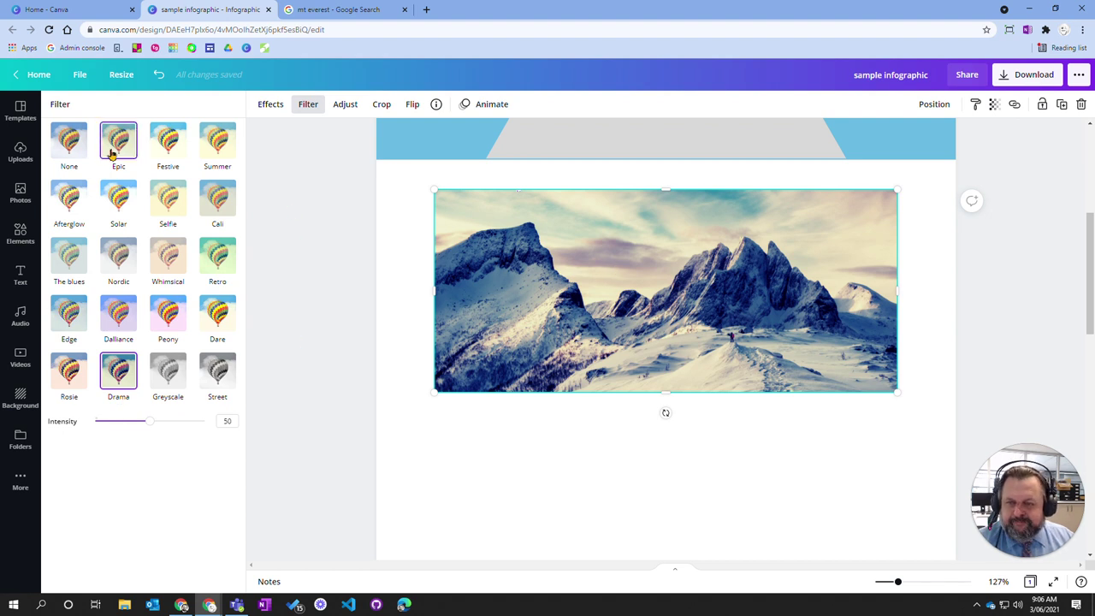
left_click(360, 106)
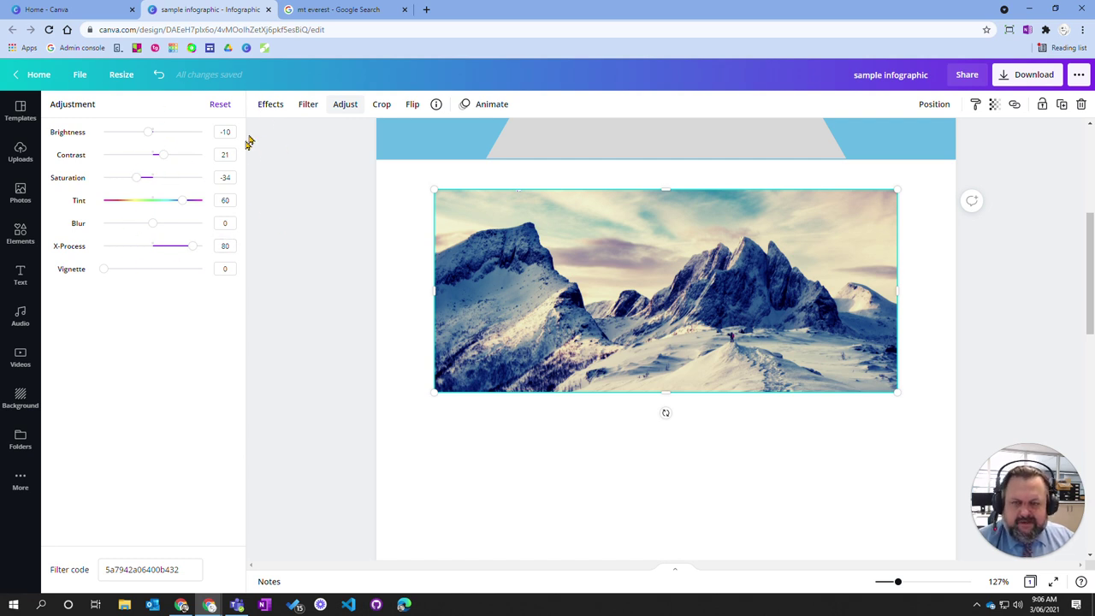
left_click(268, 106)
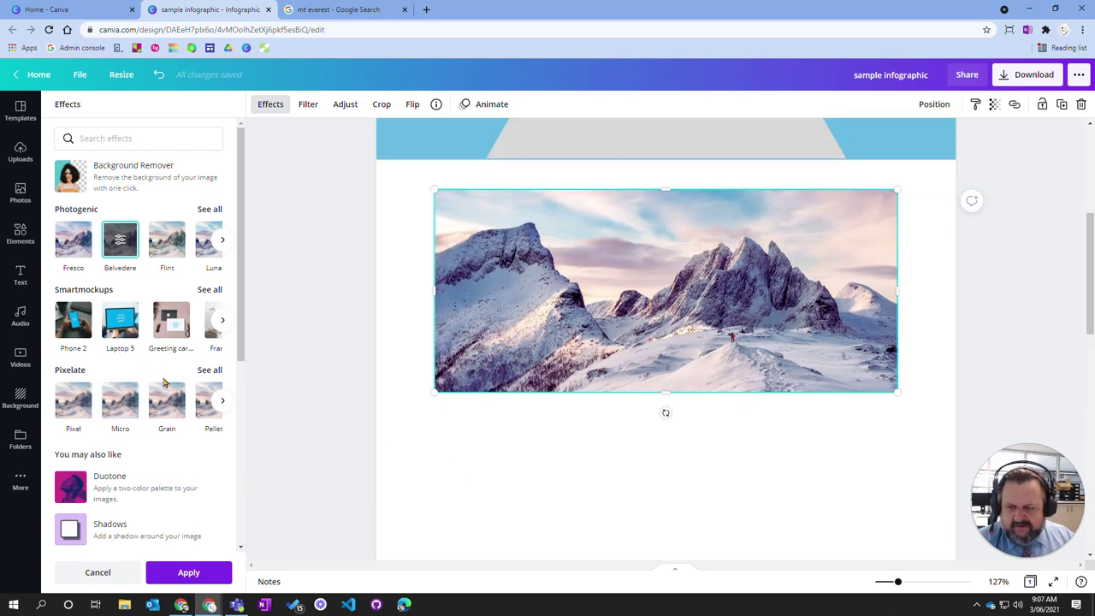
- Preview the photo in the Smartmockups Laptop 5 mockup and browse other mockups
left_click(120, 320)
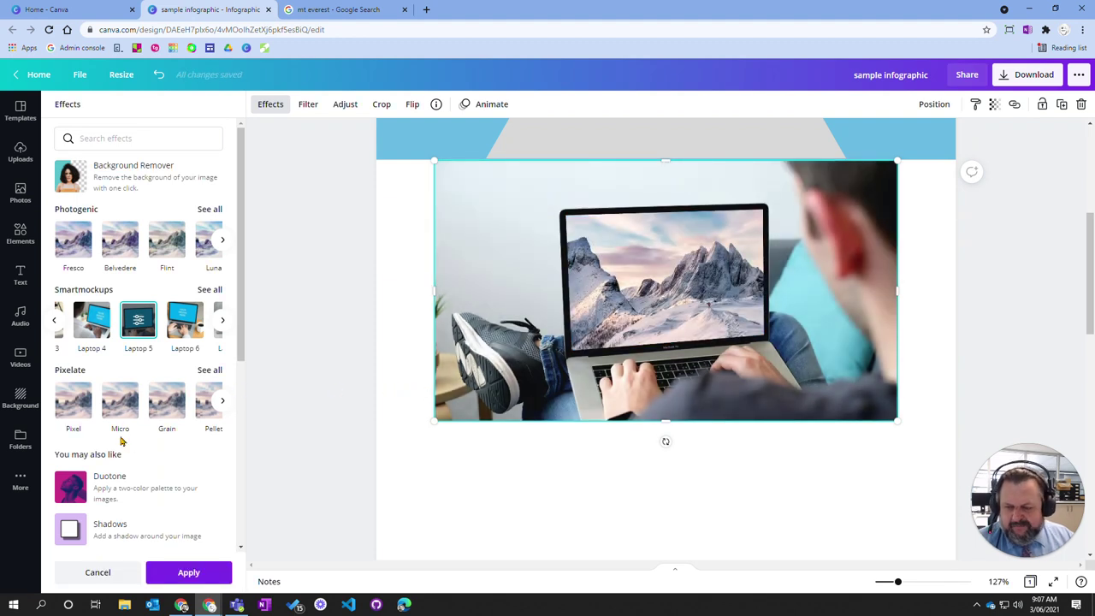
left_click(54, 320)
left_click(54, 322)
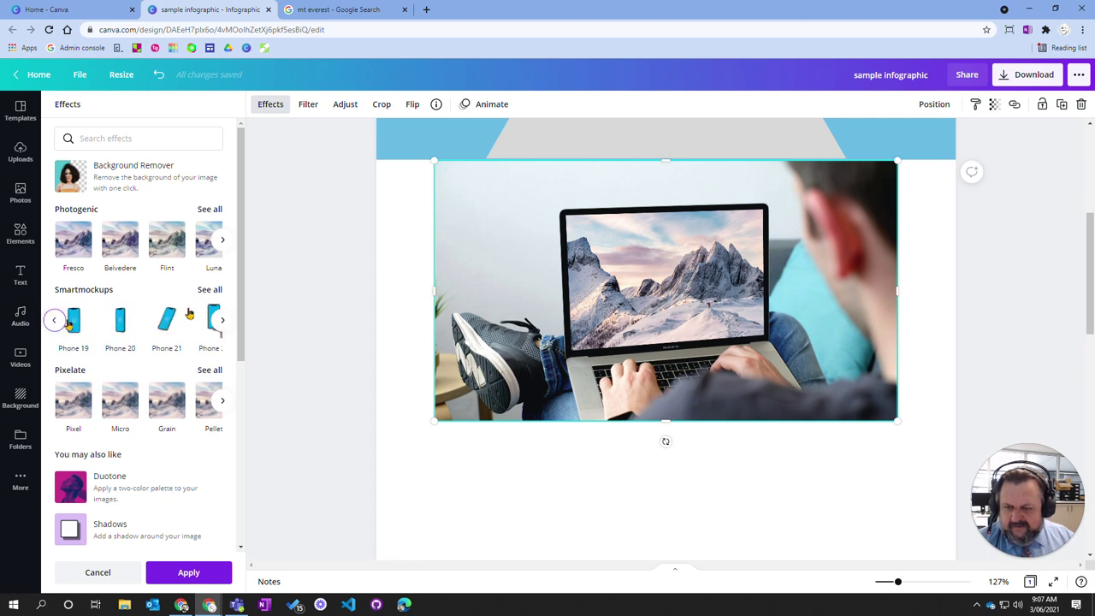
scroll(64, 329, "down", 1)
- Try the Pixelate Pixel effect, then cancel to restore the original photo
left_click(72, 336)
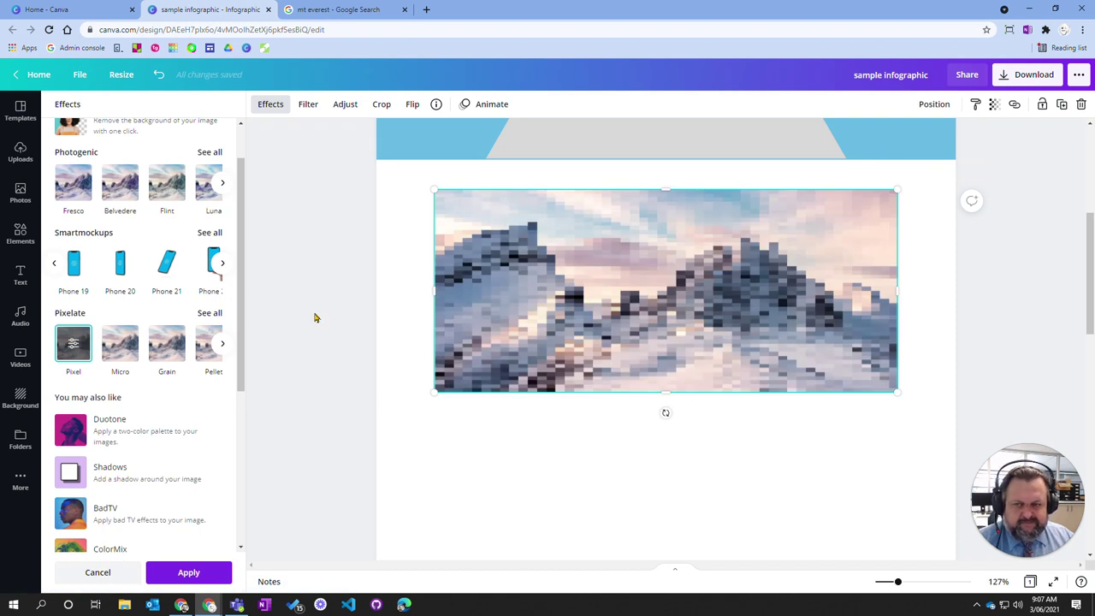
scroll(184, 338, "up", 1)
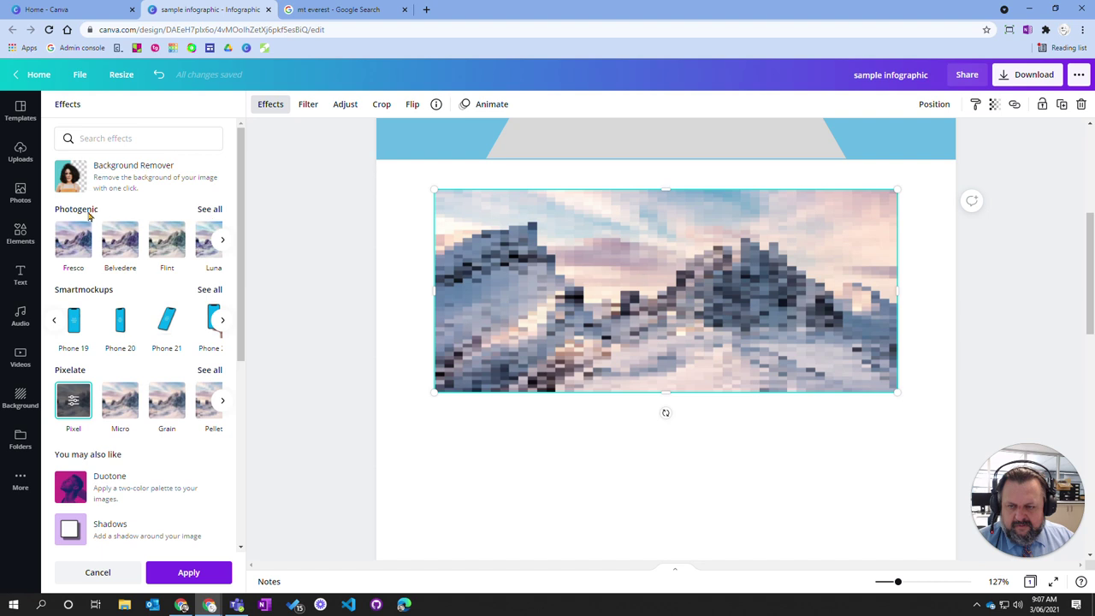
scroll(115, 423, "down", 3)
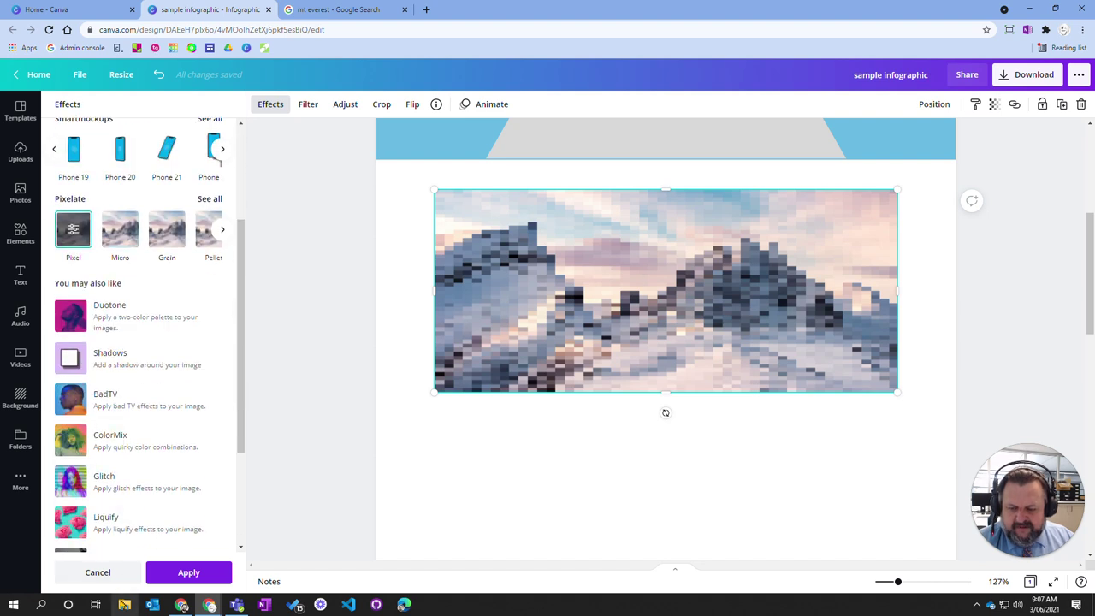
left_click(99, 572)
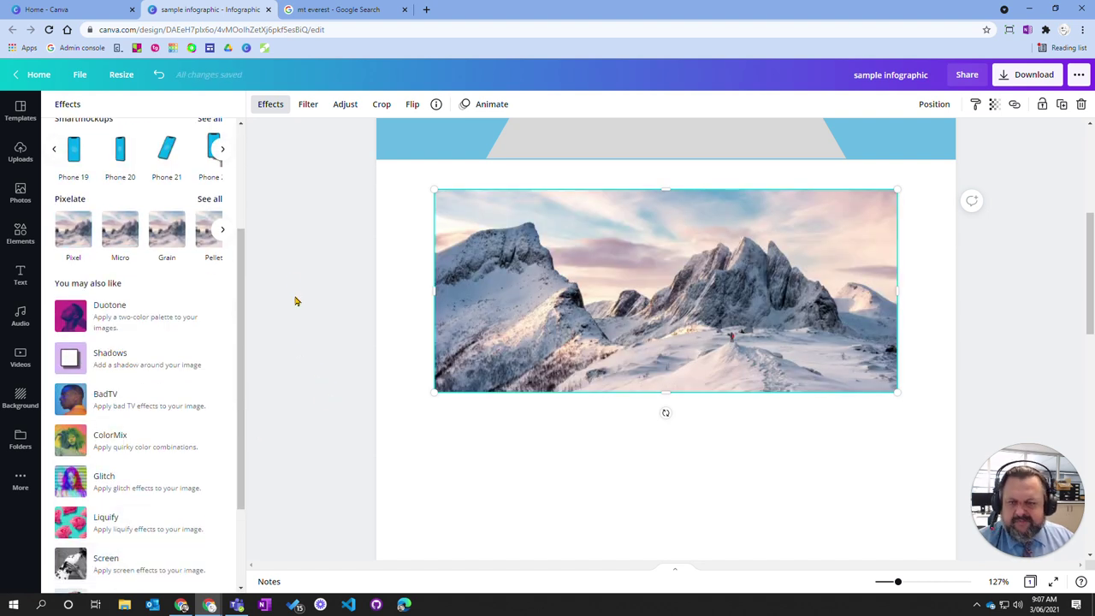
scroll(325, 186, "up", 1)
left_click(344, 104)
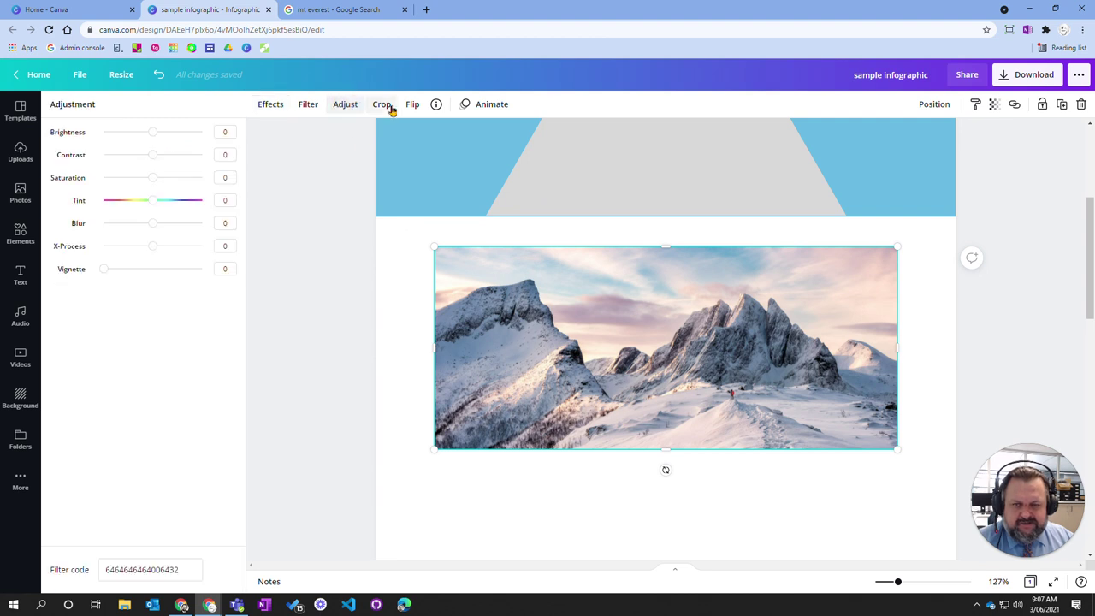
- Crop a little off the photo's bottom and right edges, then move it under the blue band
left_click(382, 104)
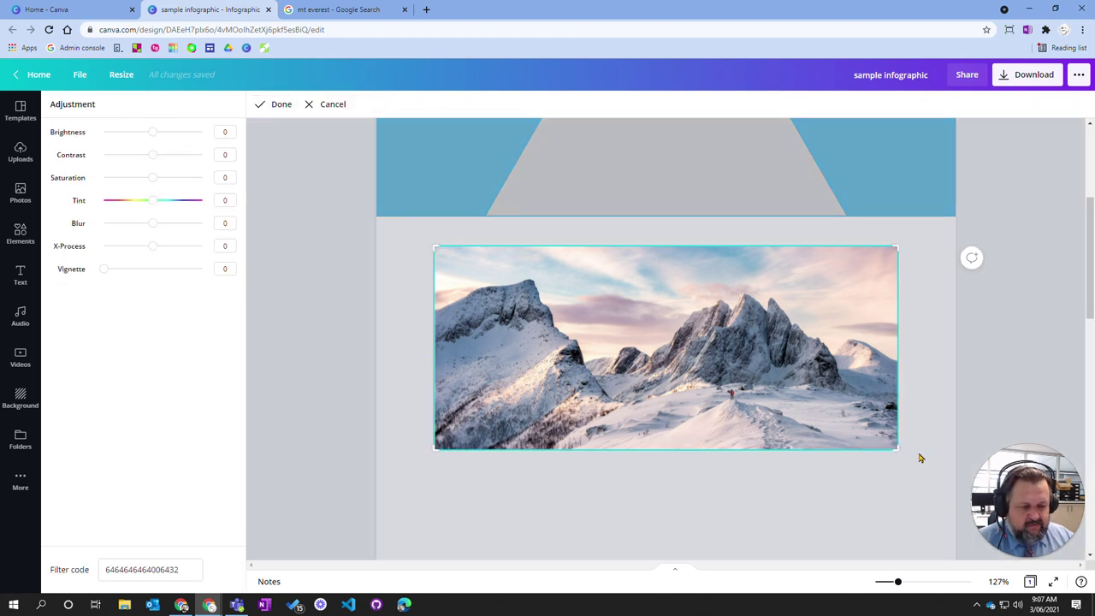
left_click_drag(898, 450, 851, 426)
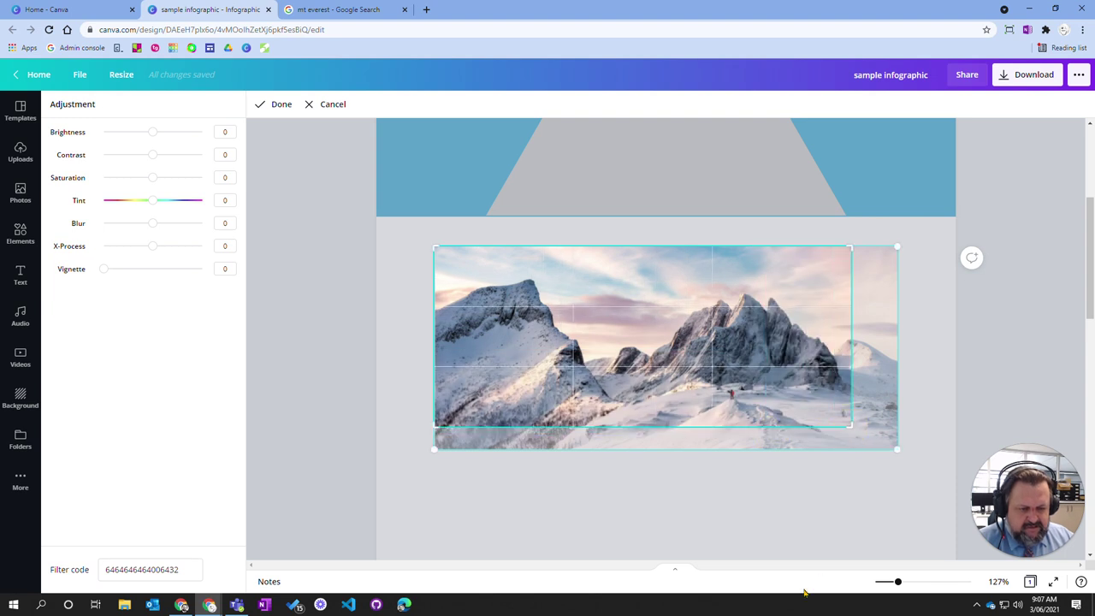
left_click(261, 104)
left_click_drag(624, 347, 567, 315)
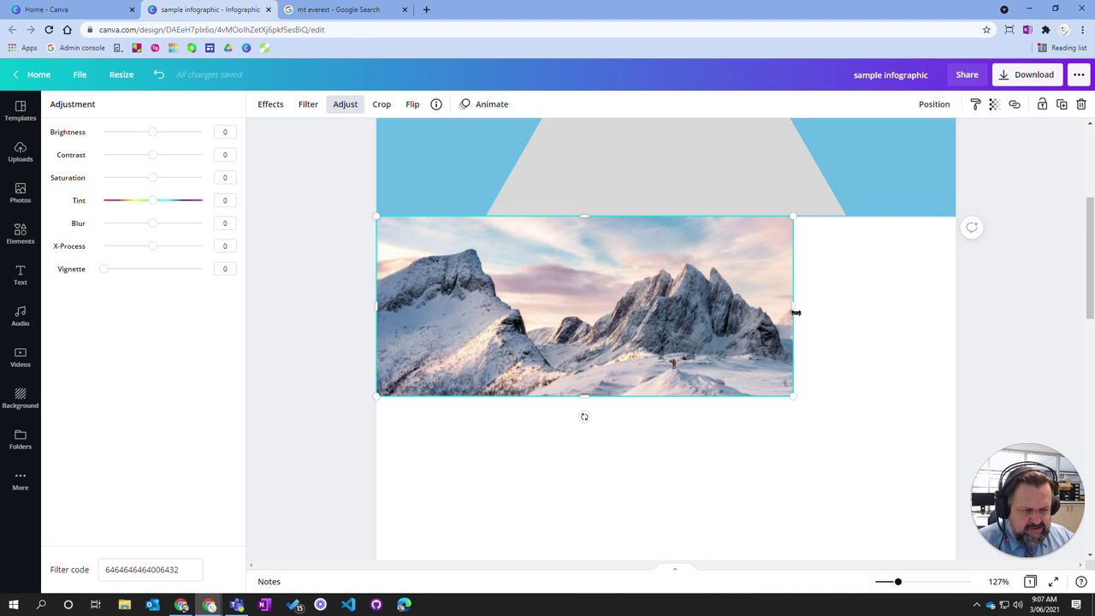
- Stretch the photo to the full 800-px page width, about 264 px tall, flush under the header
left_click_drag(792, 301, 724, 310)
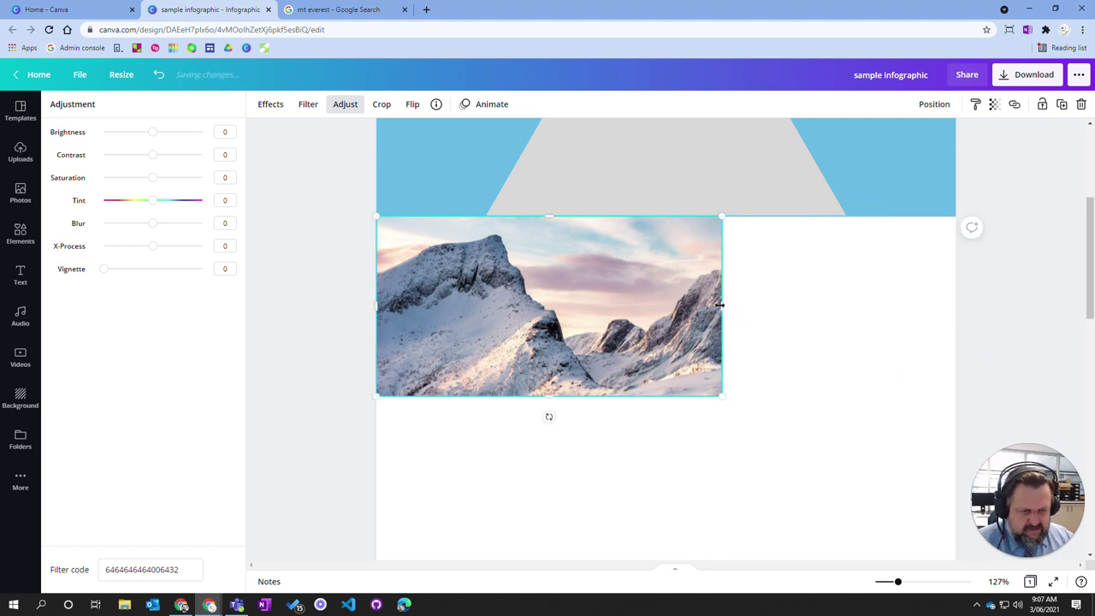
left_click_drag(720, 305, 953, 310)
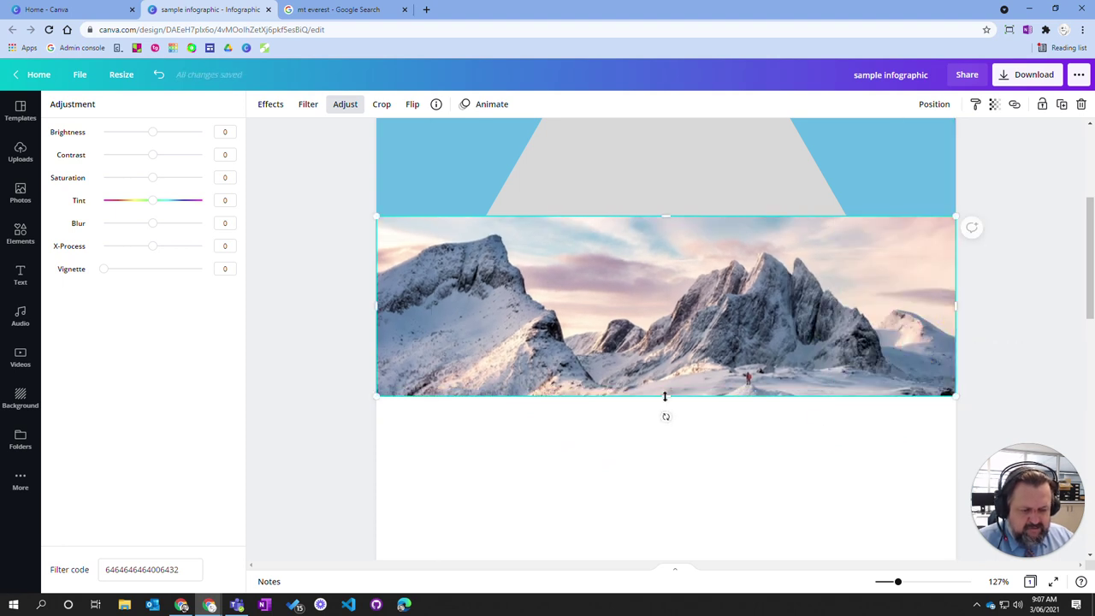
left_click_drag(665, 396, 655, 446)
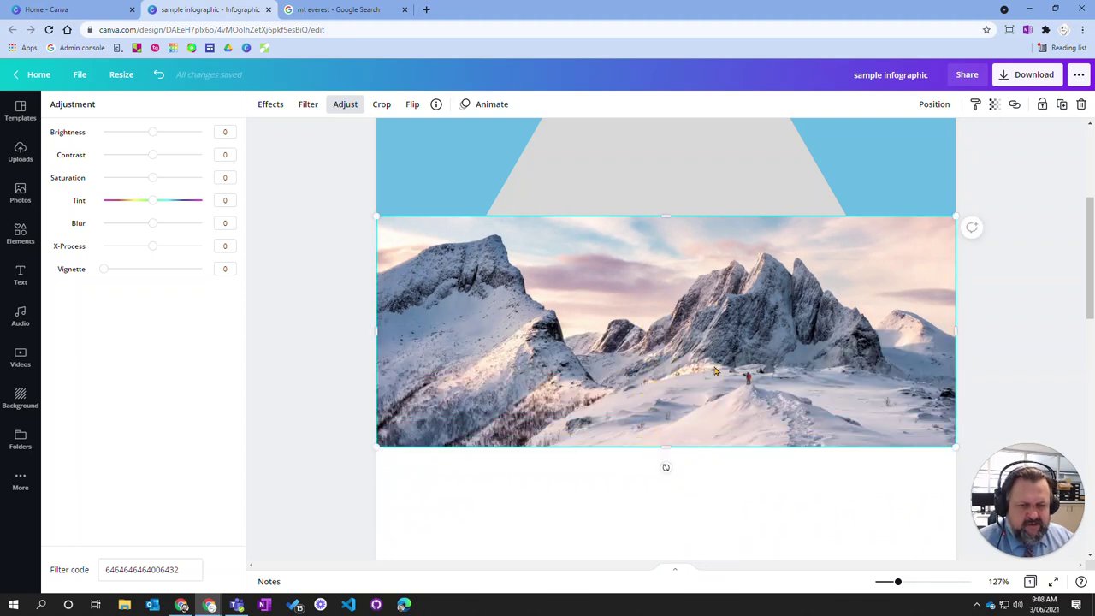
left_click(716, 547)
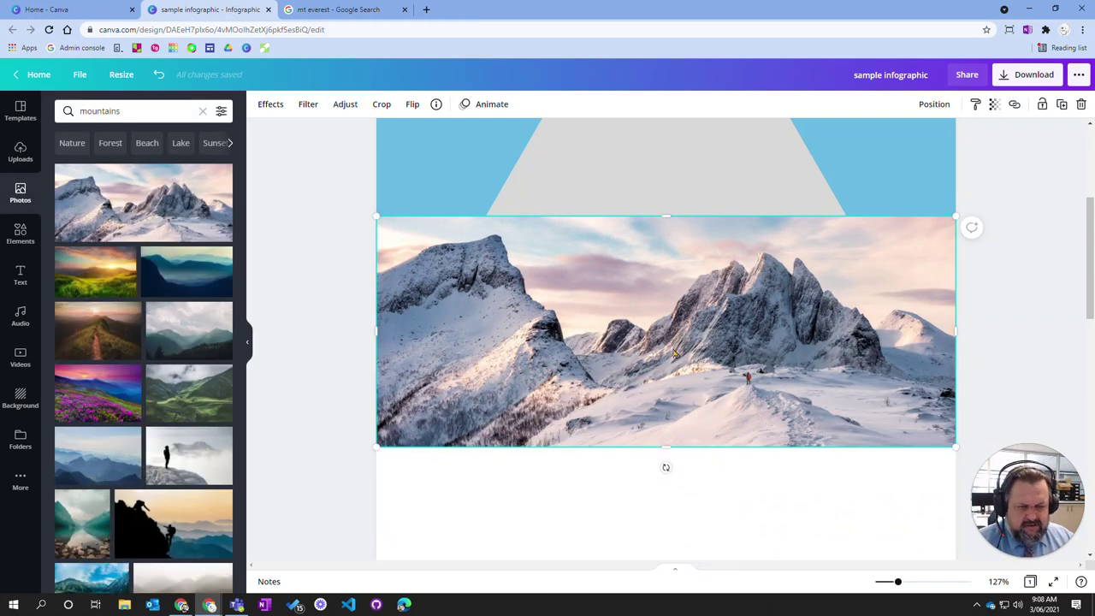
left_click_drag(667, 218, 667, 257)
left_click_drag(655, 330, 654, 313)
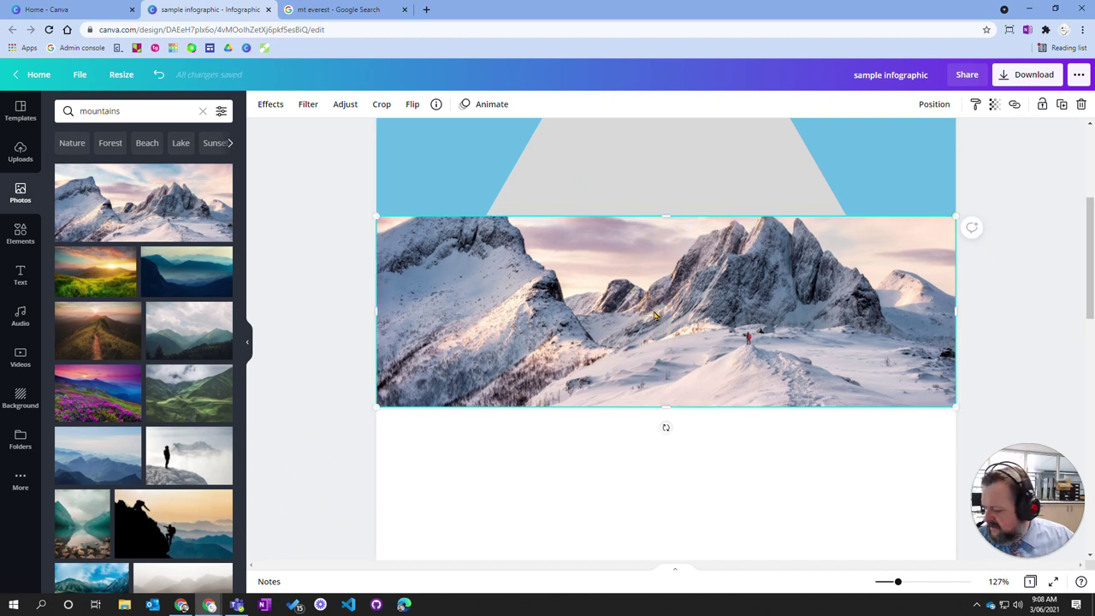
- Deselect the photo and zoom out to 71% to see header and photo together
left_click(708, 488)
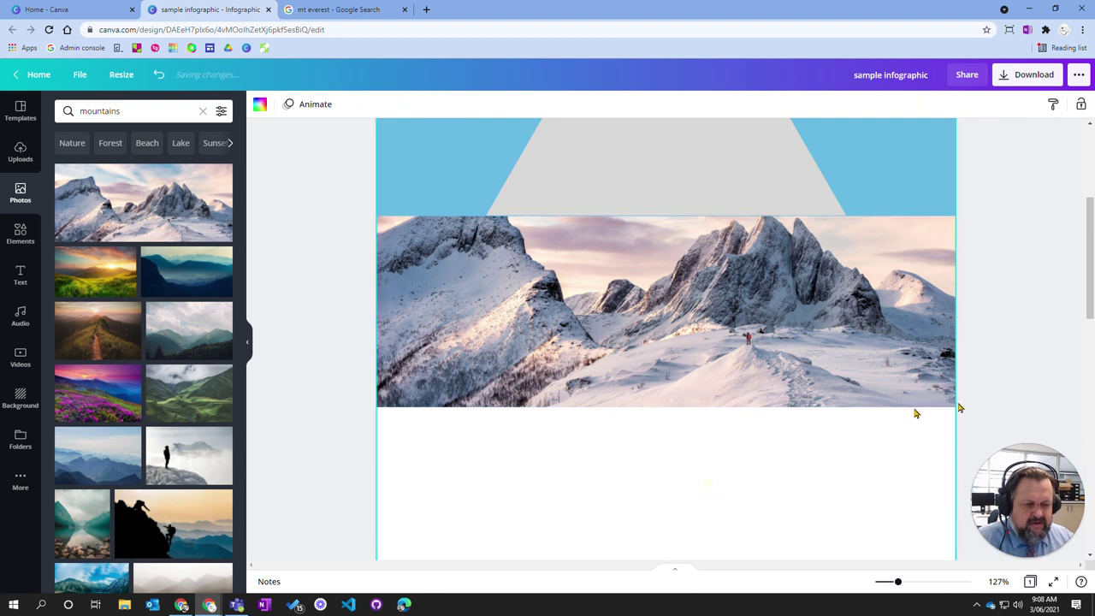
scroll(1033, 345, "down", 3)
scroll(1033, 349, "up", 2)
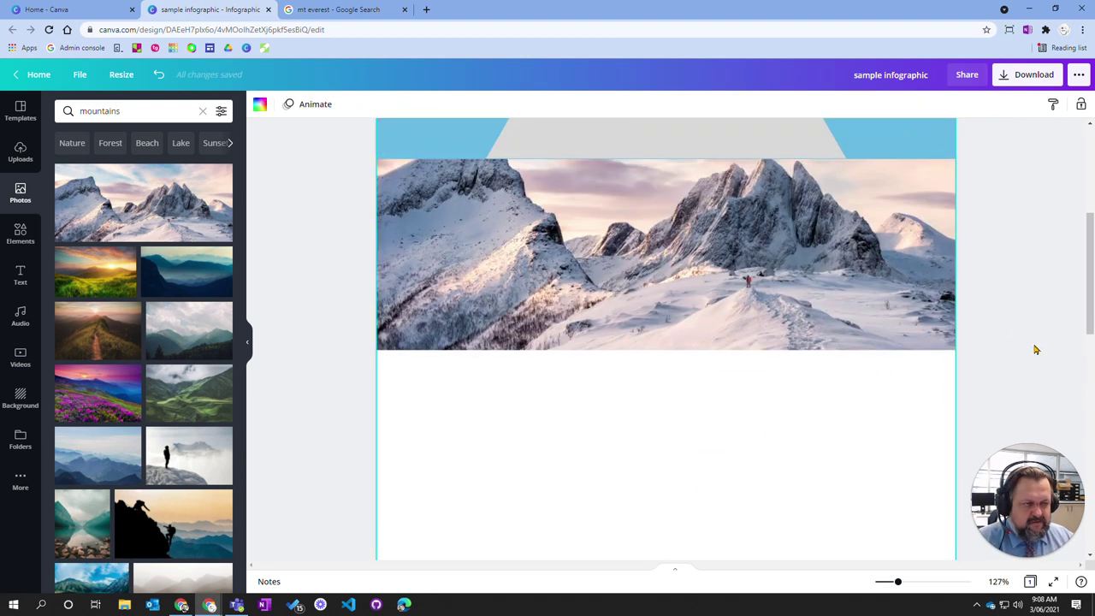
left_click(887, 582)
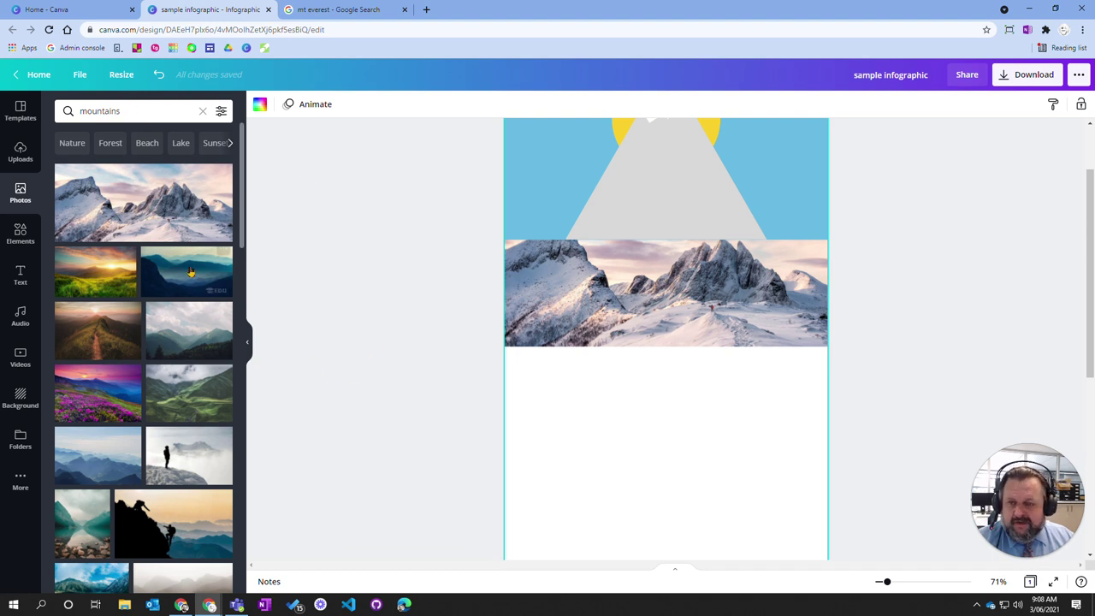
- Reset the Photos panel to its default library, dropping the mountains search
left_click(21, 193)
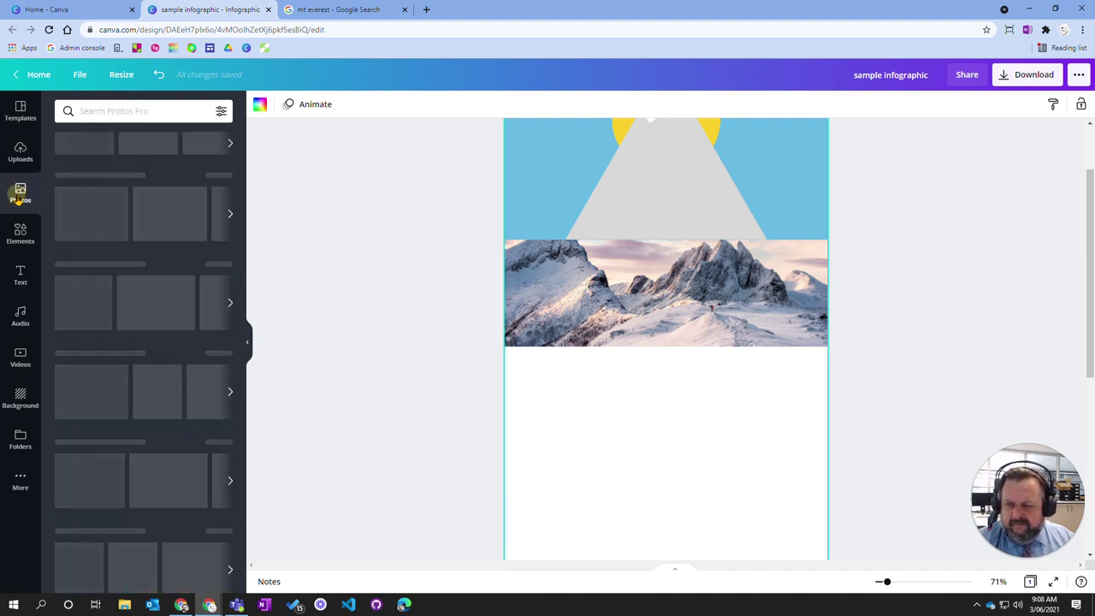